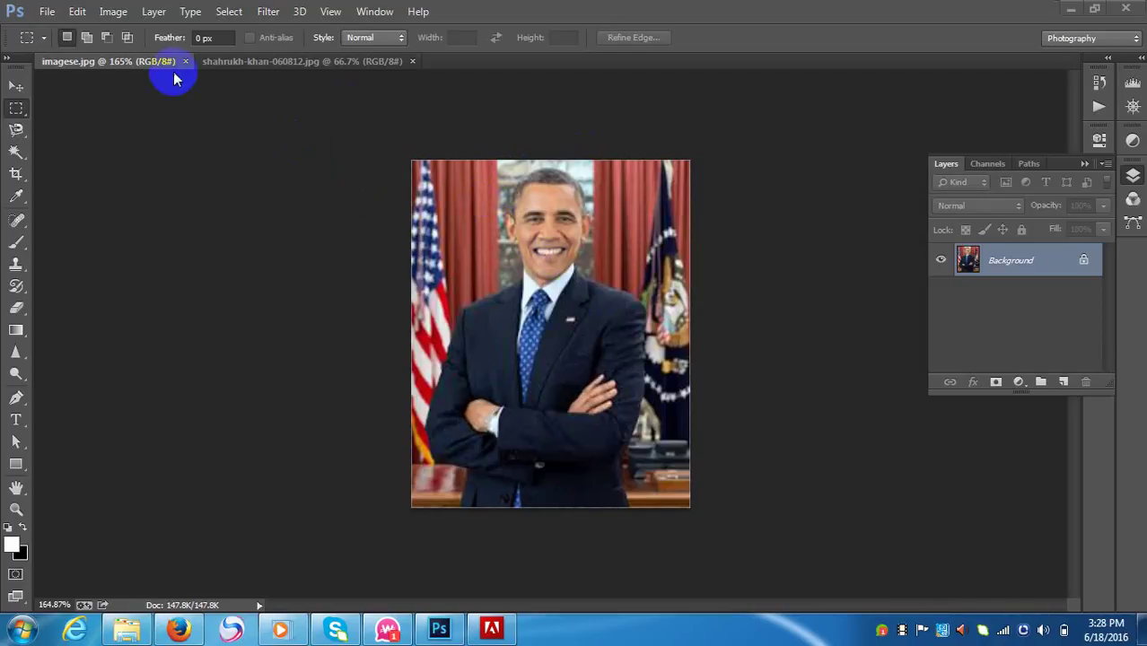
# Step: Compare the sunglasses photo with the imagese.jpg portrait by switching between their tabs
pyautogui.click(267, 61)
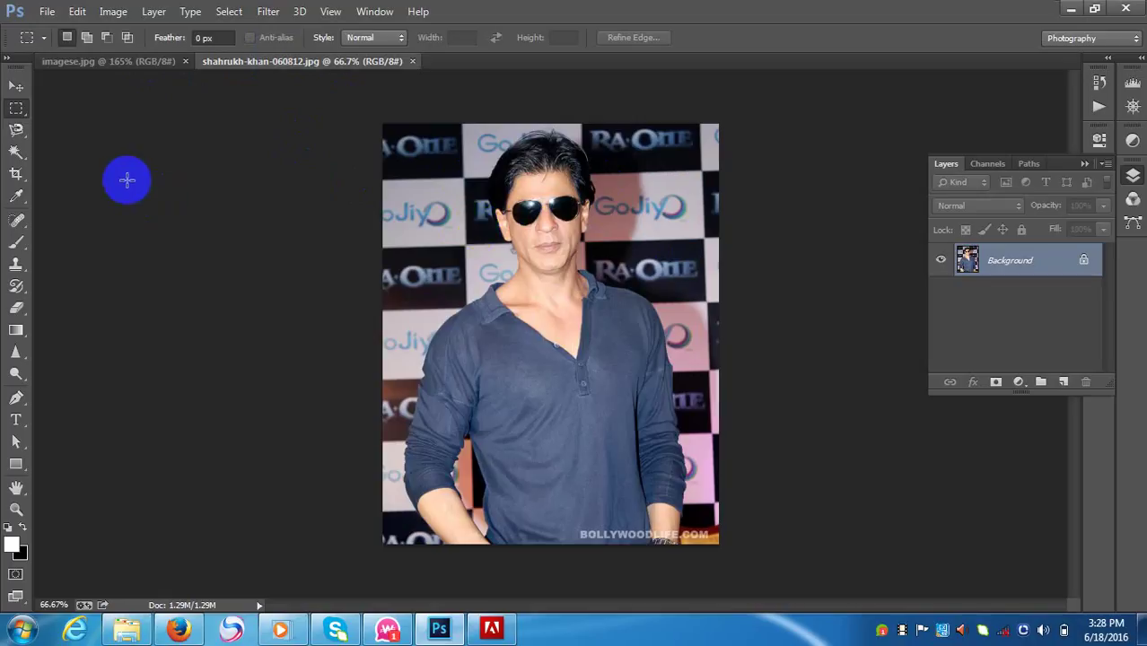
pyautogui.click(128, 60)
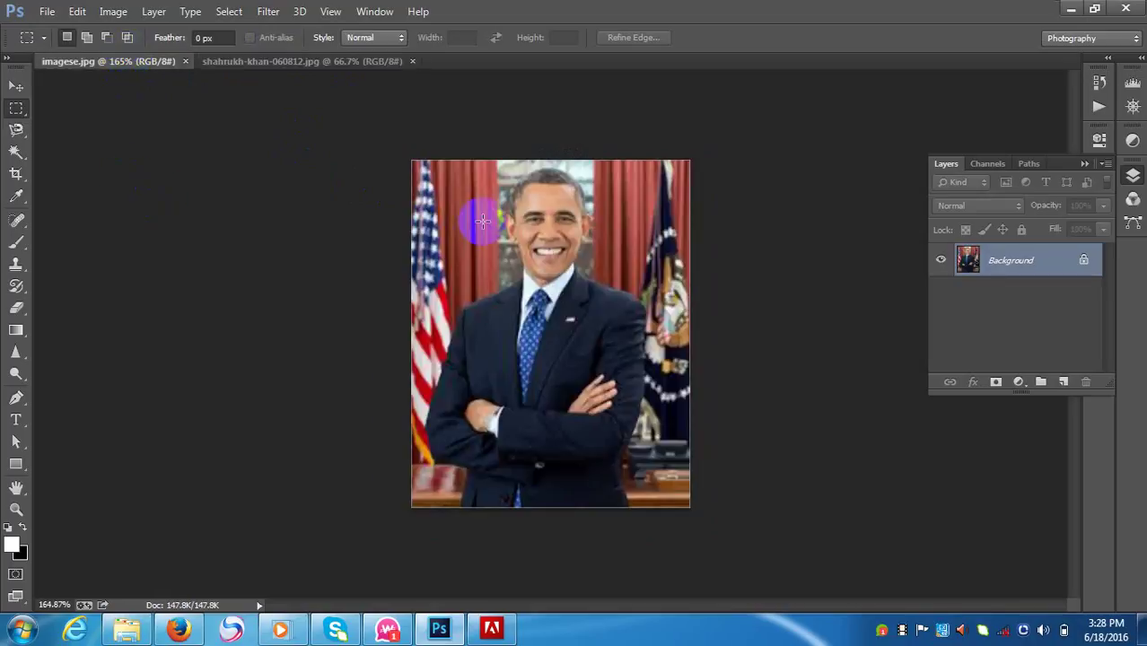
pyautogui.click(530, 291)
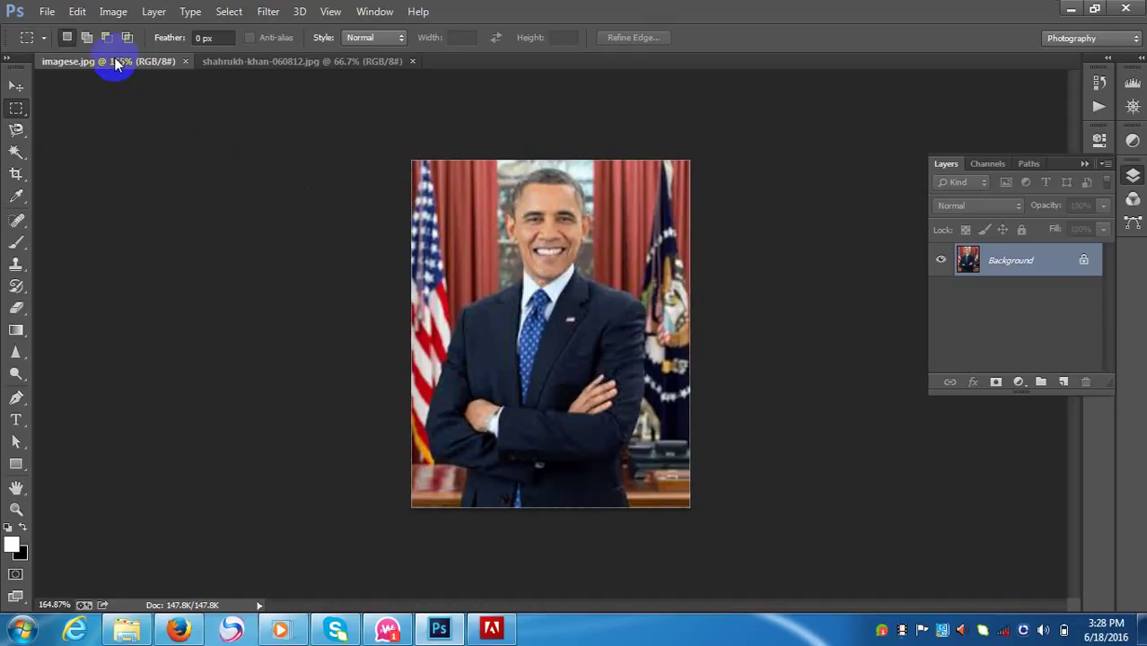
pyautogui.click(256, 64)
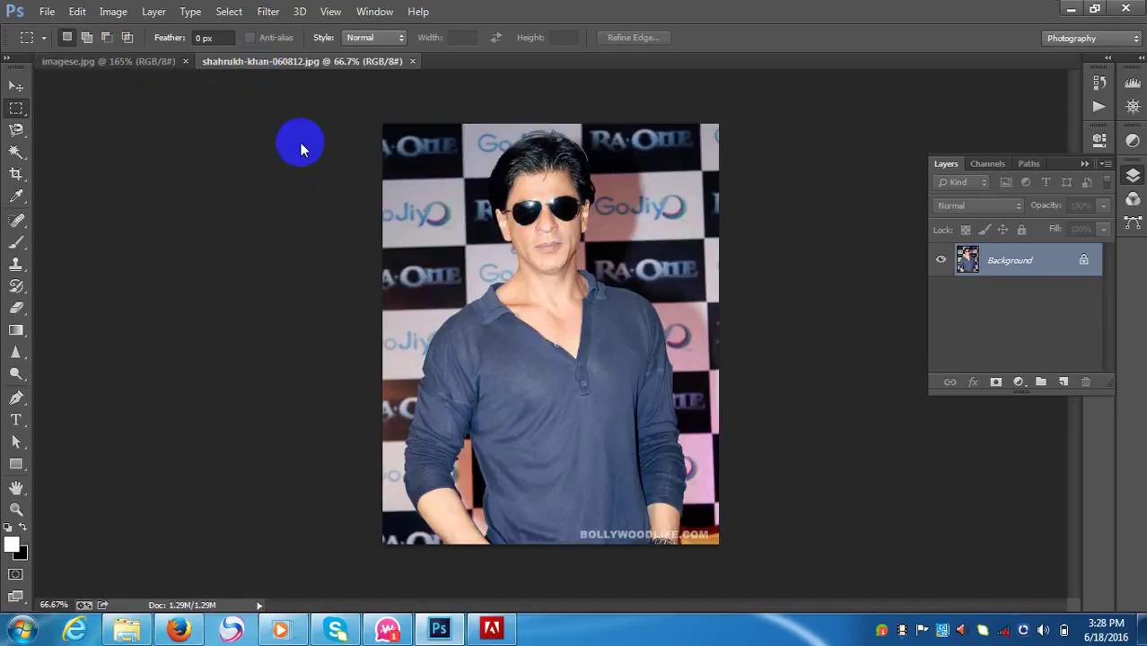
# Step: Return to imagese.jpg and duplicate its Background layer as Background copy
pyautogui.click(142, 59)
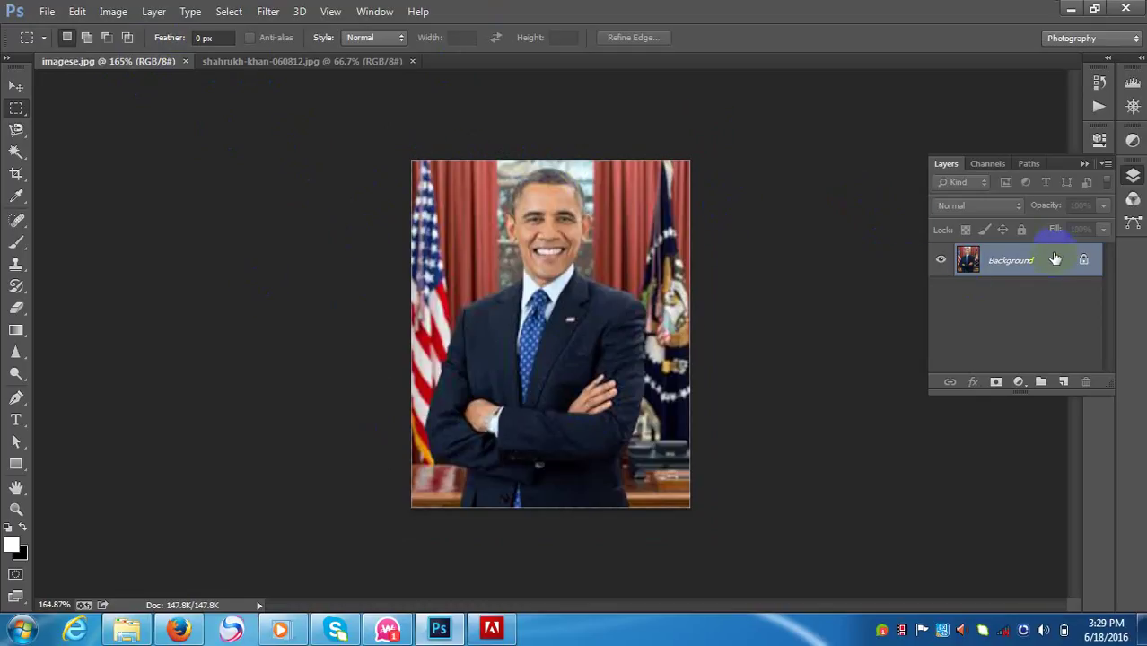
pyautogui.moveTo(1052, 268); pyautogui.dragTo(1063, 381)
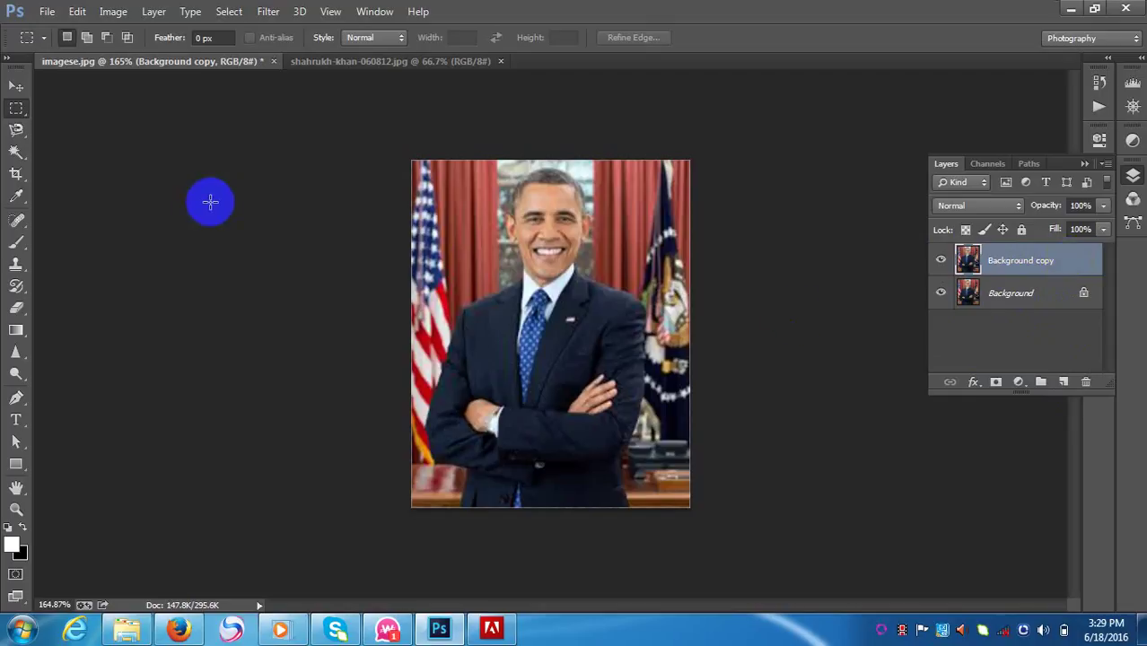
pyautogui.click(17, 131)
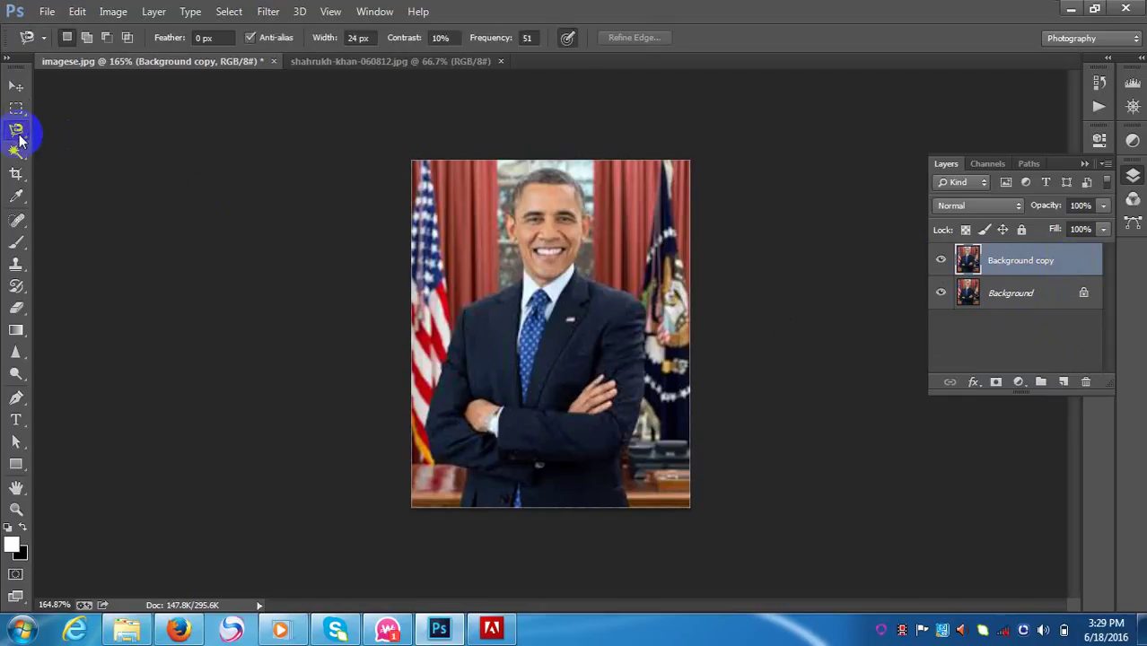
# Step: Trace the suited man's head and face with the Magnetic Lasso, closing the outline at the chin
pyautogui.moveTo(20, 139)
pyautogui.mouseDown()
pyautogui.moveTo(74, 134)
pyautogui.moveTo(82, 139)
pyautogui.moveTo(71, 154)
pyautogui.moveTo(99, 156)
pyautogui.moveTo(76, 169)
pyautogui.moveTo(88, 169)
pyautogui.moveTo(77, 169)
pyautogui.moveTo(74, 135)
pyautogui.moveTo(76, 166)
pyautogui.mouseUp()
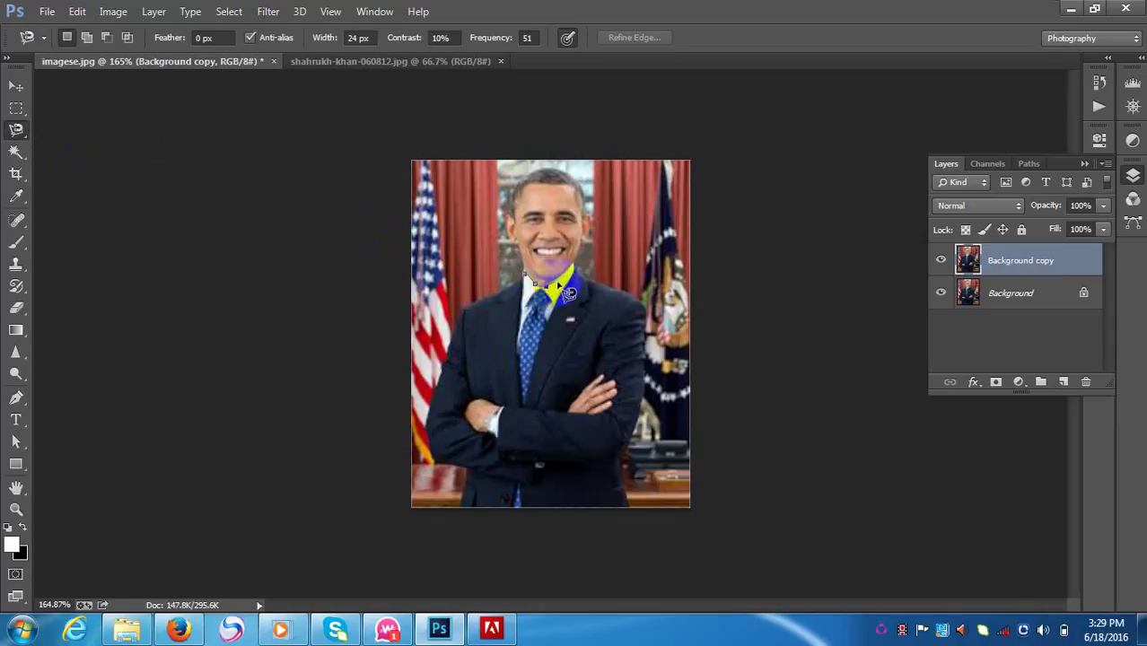
pyautogui.click(586, 241)
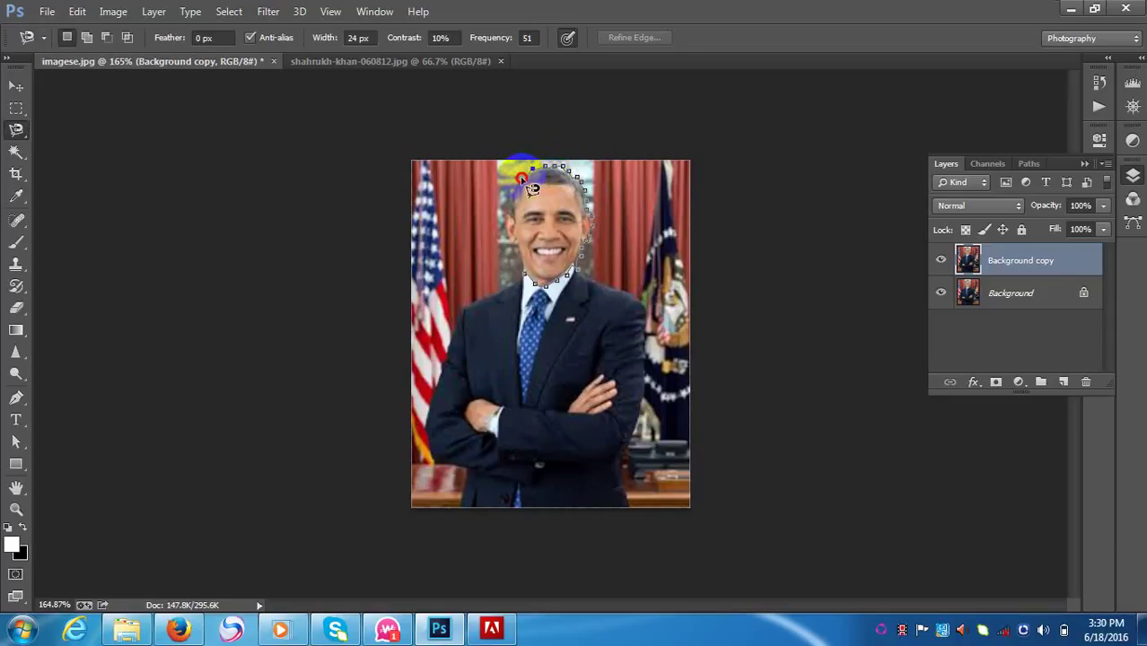
pyautogui.click(504, 223)
pyautogui.click(523, 267)
pyautogui.click(523, 272)
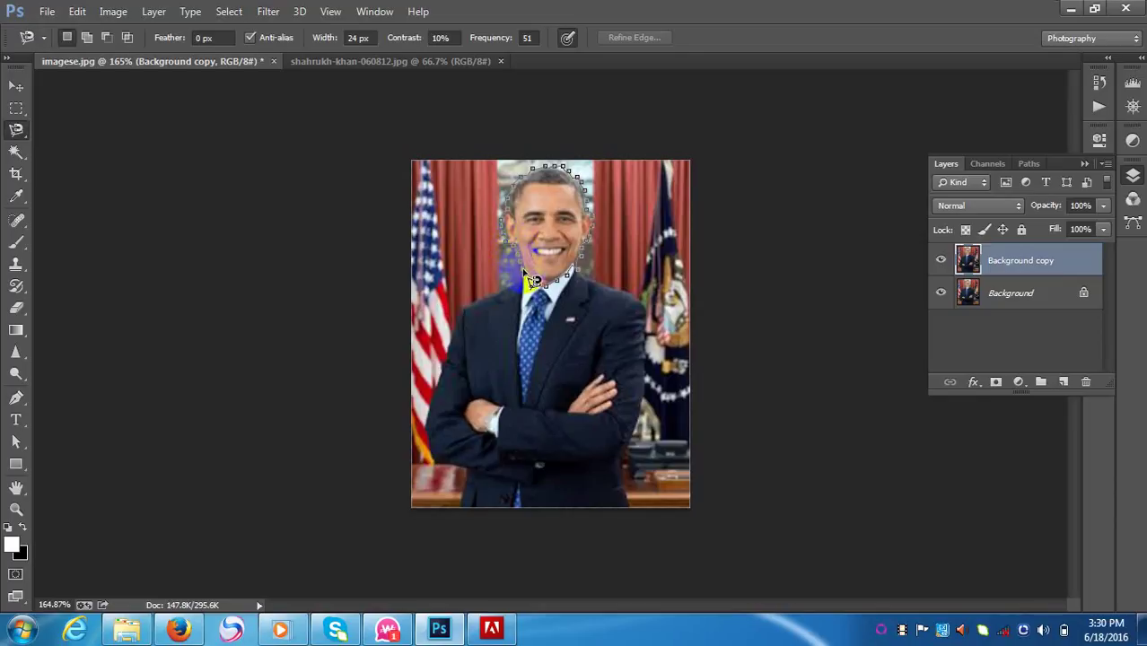
pyautogui.click(539, 289)
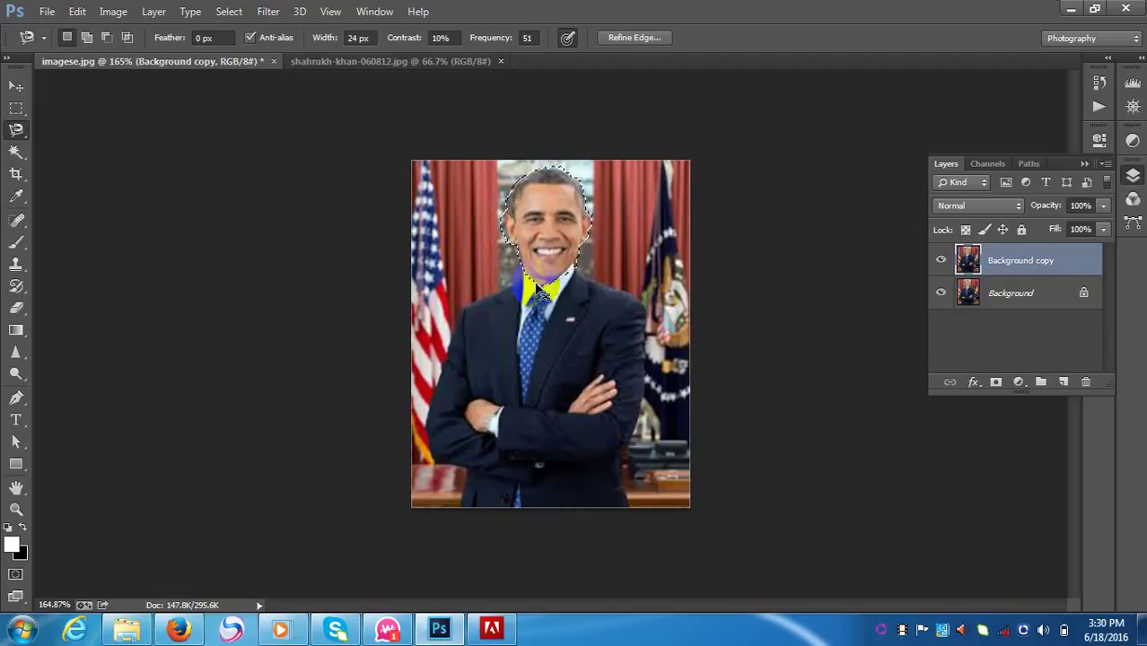
# Step: Invert the head selection and restore it, then drag the selected face off the portrait with the Move Tool
pyautogui.hotkey('ctrl', 'shift', 'i')
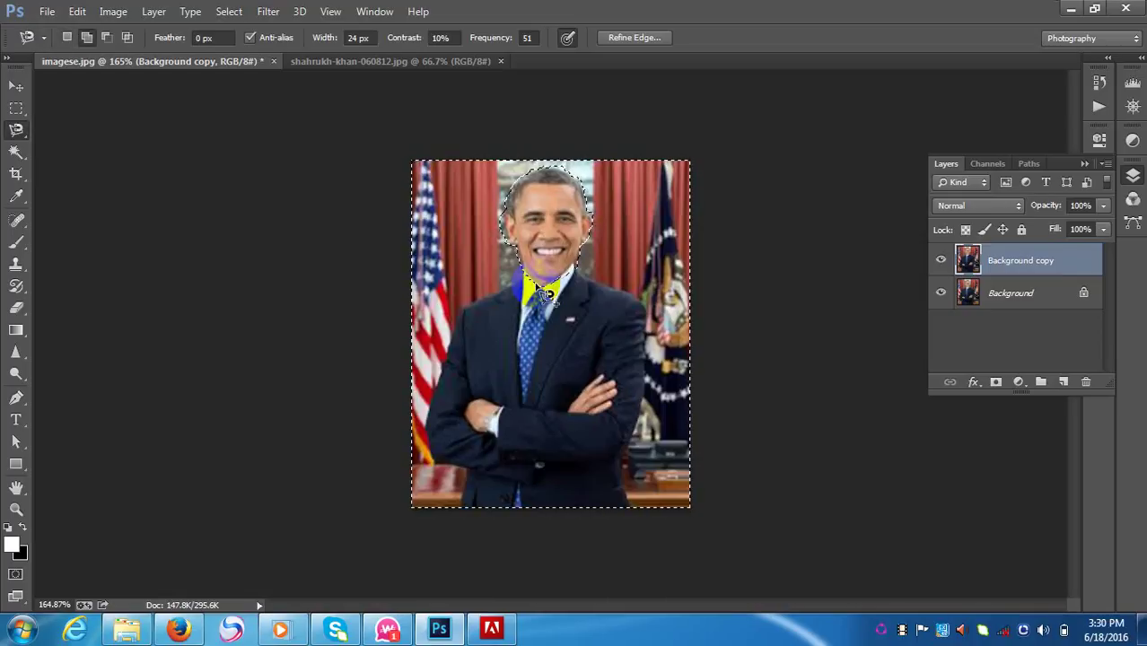
pyautogui.hotkey('ctrl', 'shift', 'i')
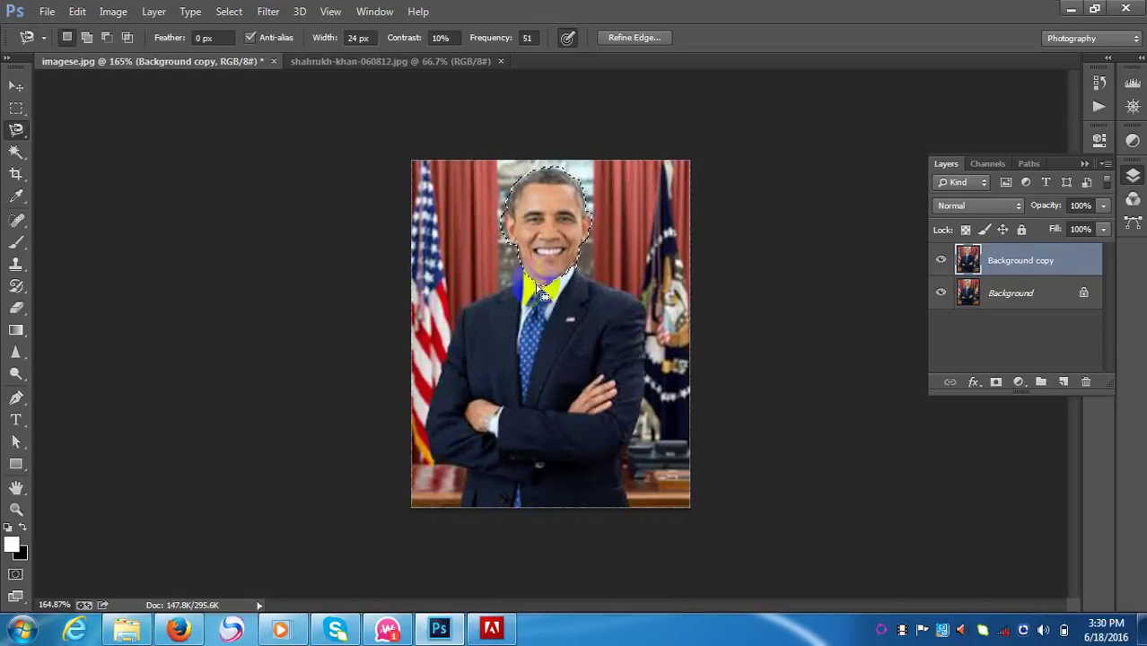
pyautogui.click(15, 86)
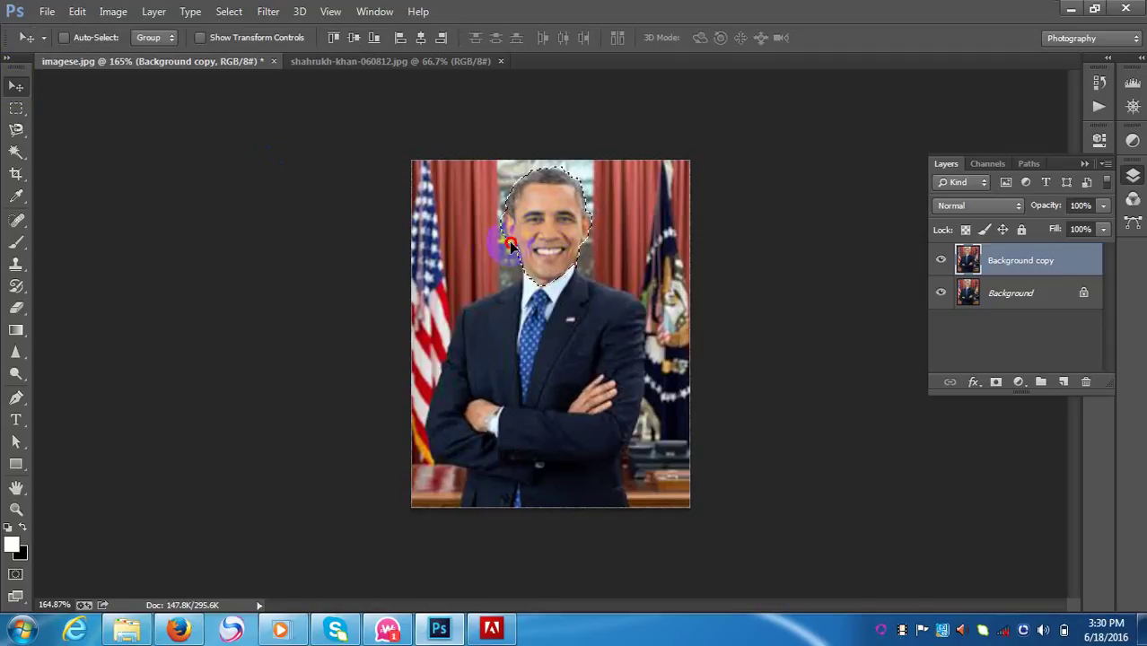
pyautogui.moveTo(510, 245); pyautogui.dragTo(494, 262)
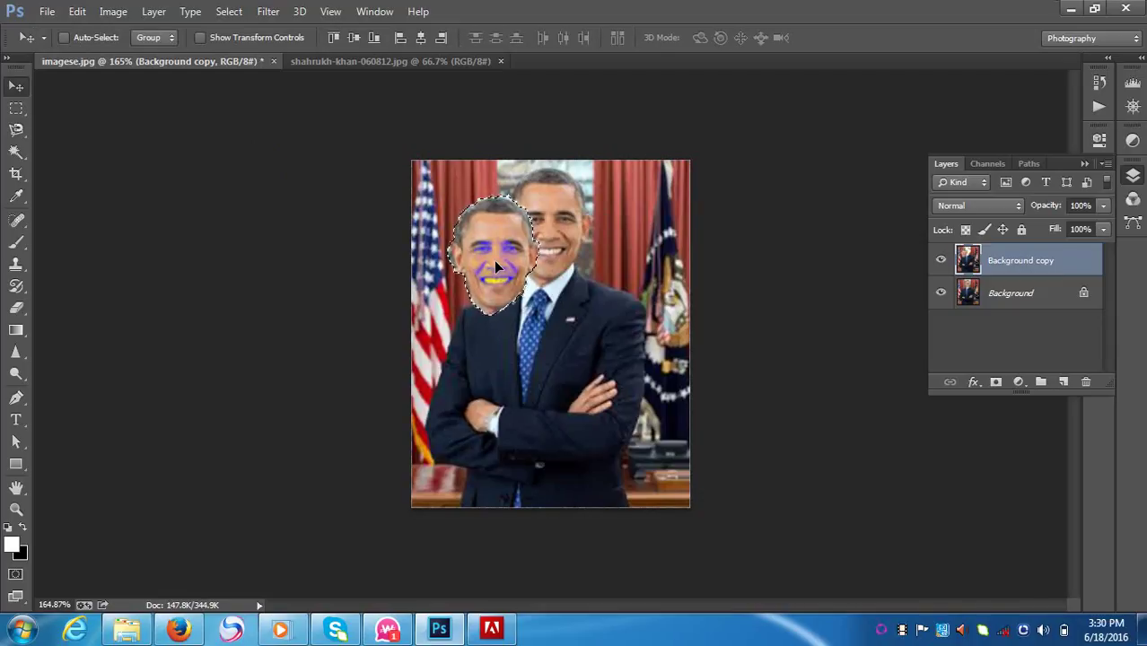
pyautogui.moveTo(495, 266); pyautogui.dragTo(361, 115)
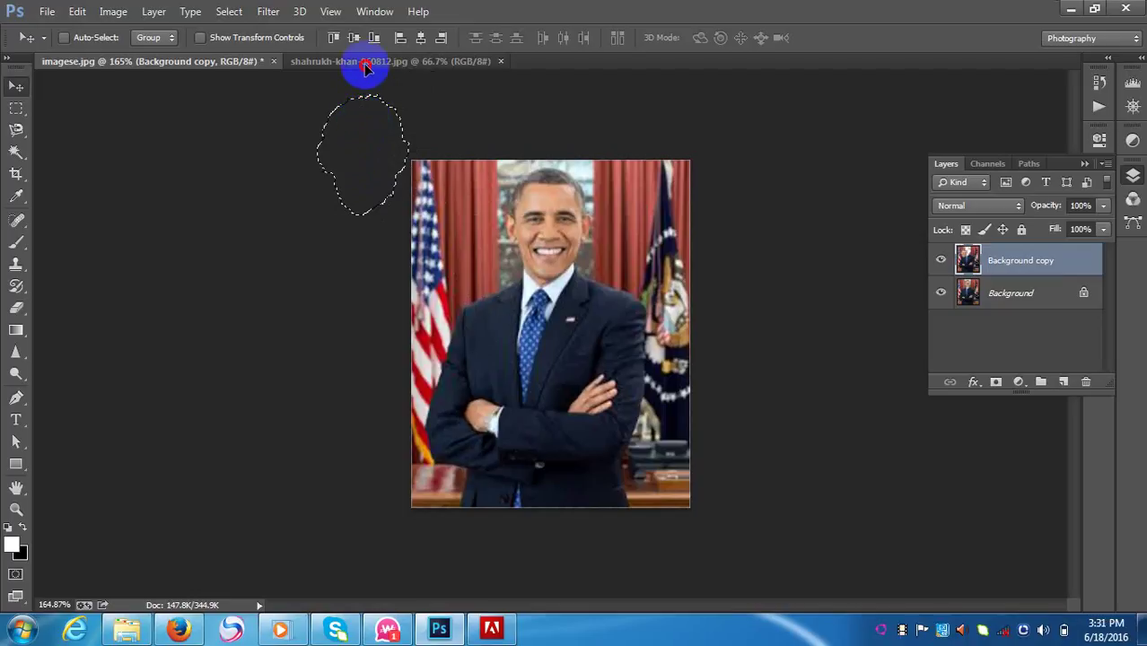
# Step: Drop the face into shahrukh-khan-060812.jpg as Layer 1 below his chin and start Free Transform
pyautogui.click(366, 59)
pyautogui.moveTo(367, 64); pyautogui.dragTo(558, 274)
pyautogui.moveTo(557, 273); pyautogui.dragTo(568, 303)
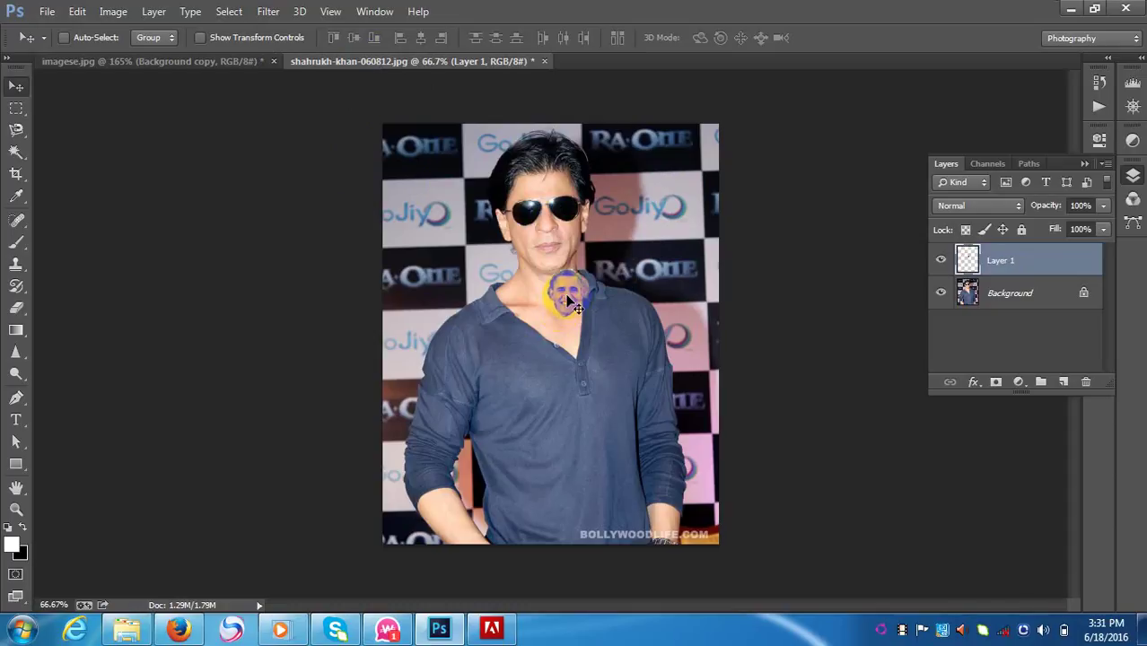
pyautogui.hotkey('ctrl', 't')
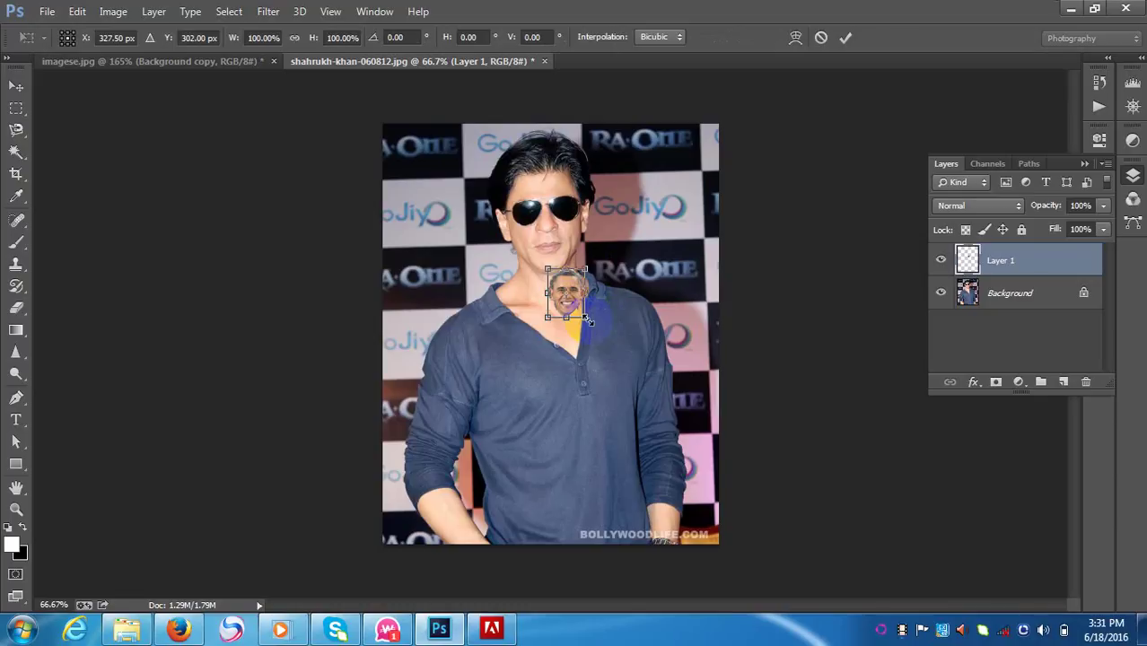
# Step: Scale the pasted face up to about 272% and move it over the man's head
pyautogui.moveTo(588, 320); pyautogui.dragTo(616, 364)
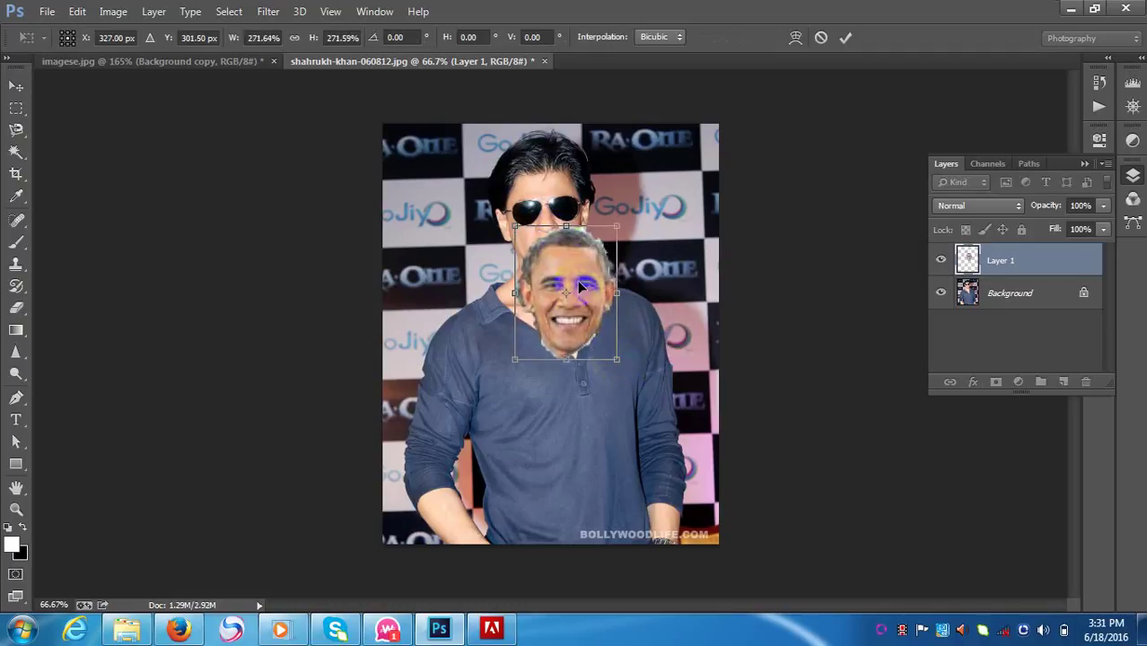
pyautogui.moveTo(581, 301); pyautogui.dragTo(564, 225)
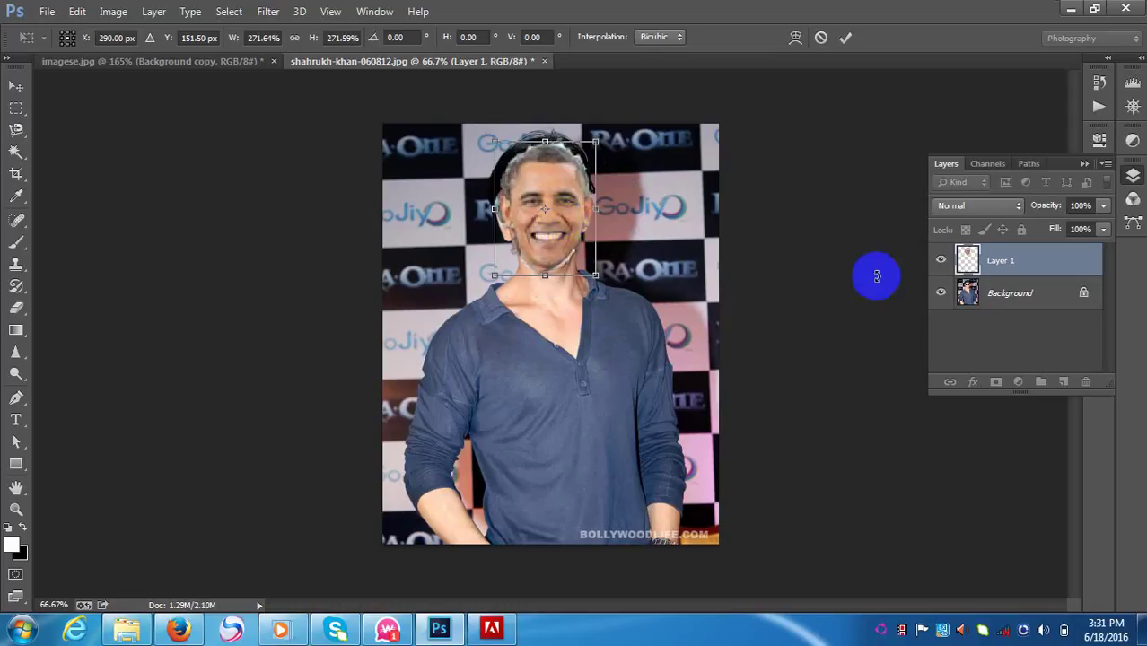
# Step: Lower Layer 1's opacity to 57% and line the pasted face up with his features
pyautogui.click(1103, 207)
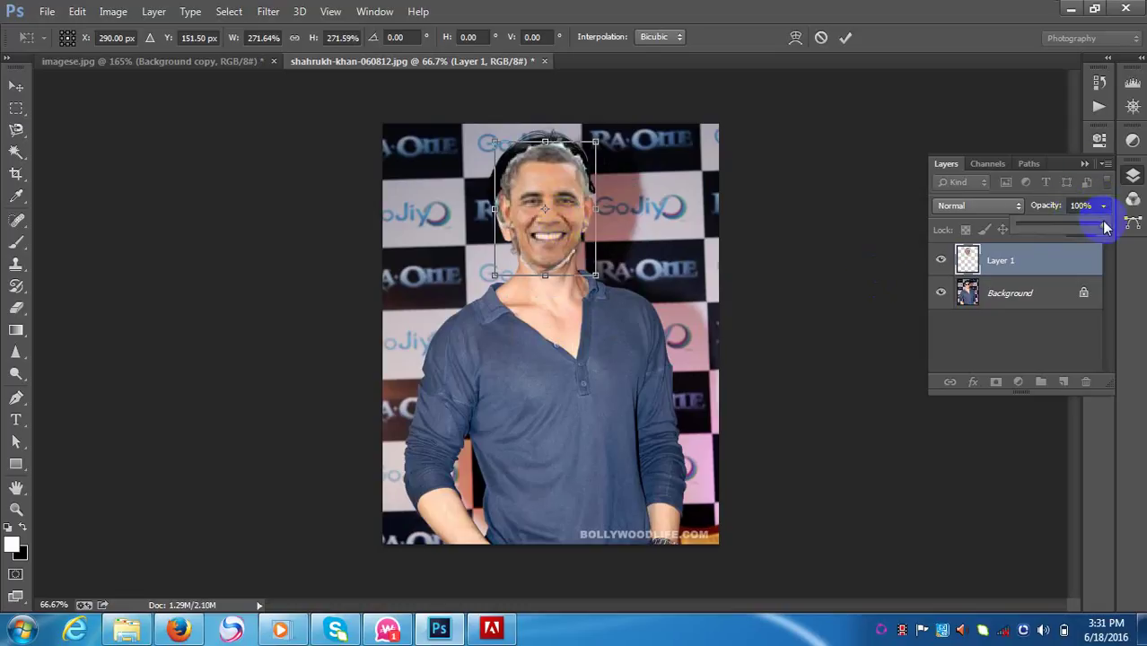
pyautogui.moveTo(1106, 226); pyautogui.dragTo(1067, 225)
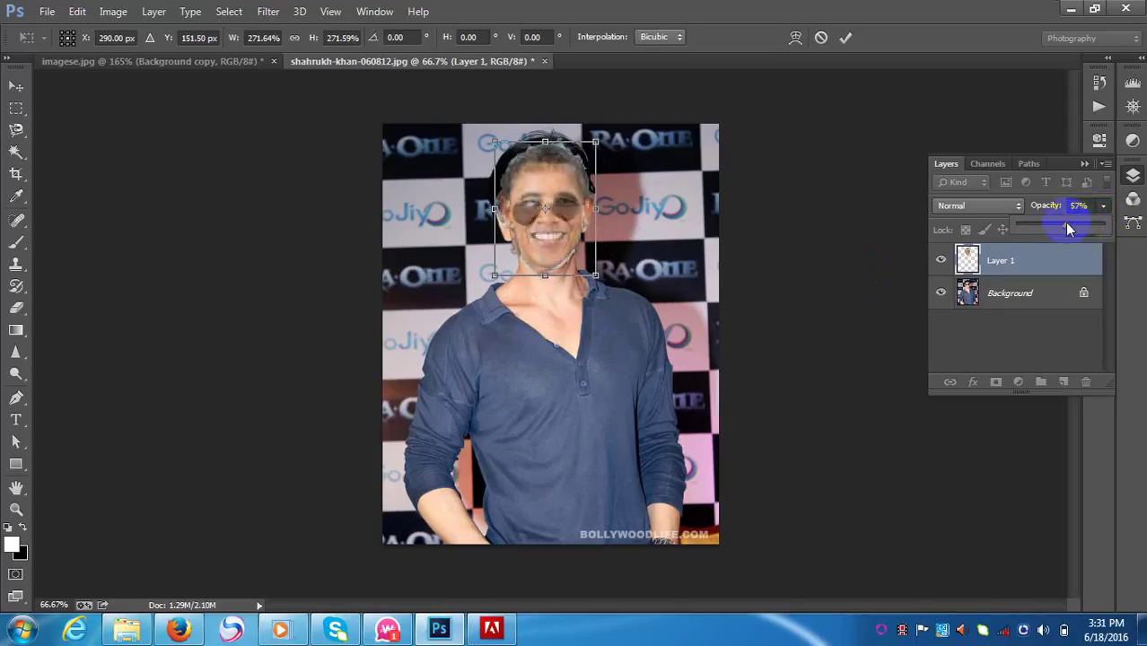
pyautogui.moveTo(557, 249)
pyautogui.mouseDown()
pyautogui.moveTo(564, 256)
pyautogui.moveTo(579, 220)
pyautogui.moveTo(546, 235)
pyautogui.moveTo(569, 237)
pyautogui.moveTo(561, 224)
pyautogui.moveTo(544, 232)
pyautogui.moveTo(553, 244)
pyautogui.mouseUp()
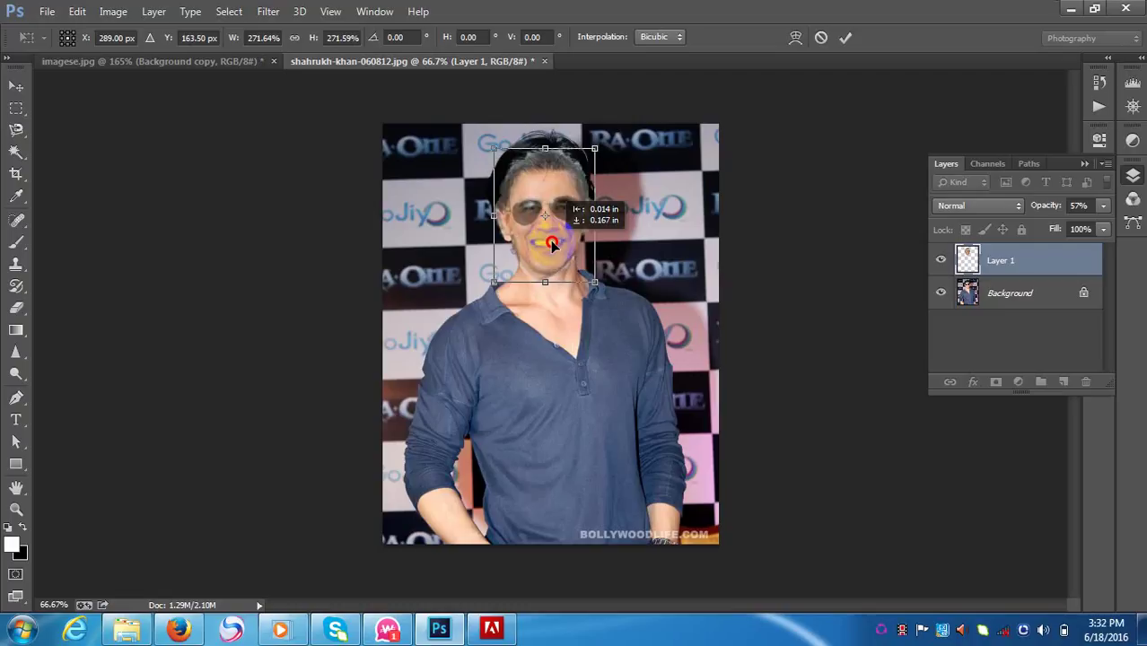
pyautogui.moveTo(552, 244); pyautogui.dragTo(552, 244)
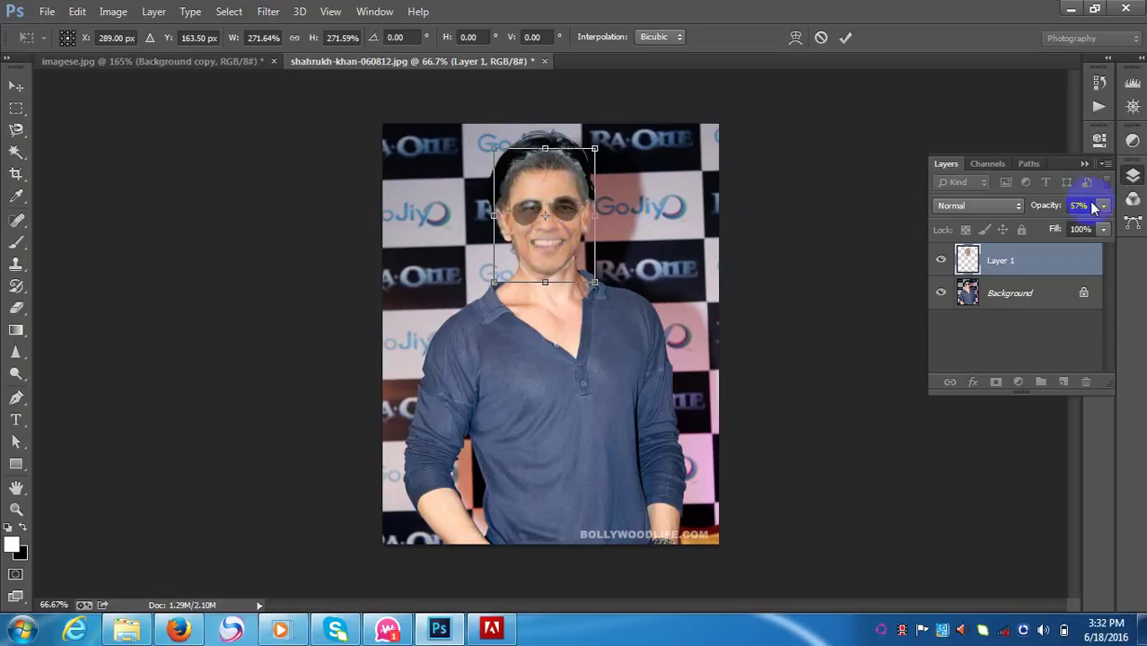
# Step: Commit the transform, return Layer 1 to 100% opacity, and add a white layer mask
pyautogui.click(846, 40)
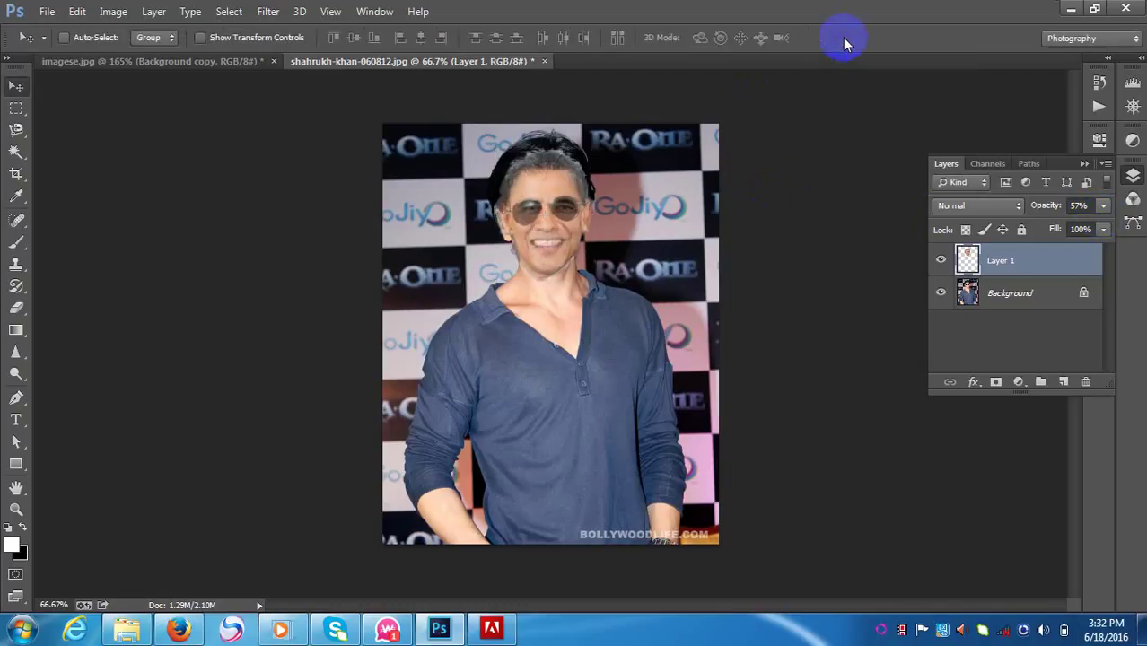
pyautogui.click(1105, 209)
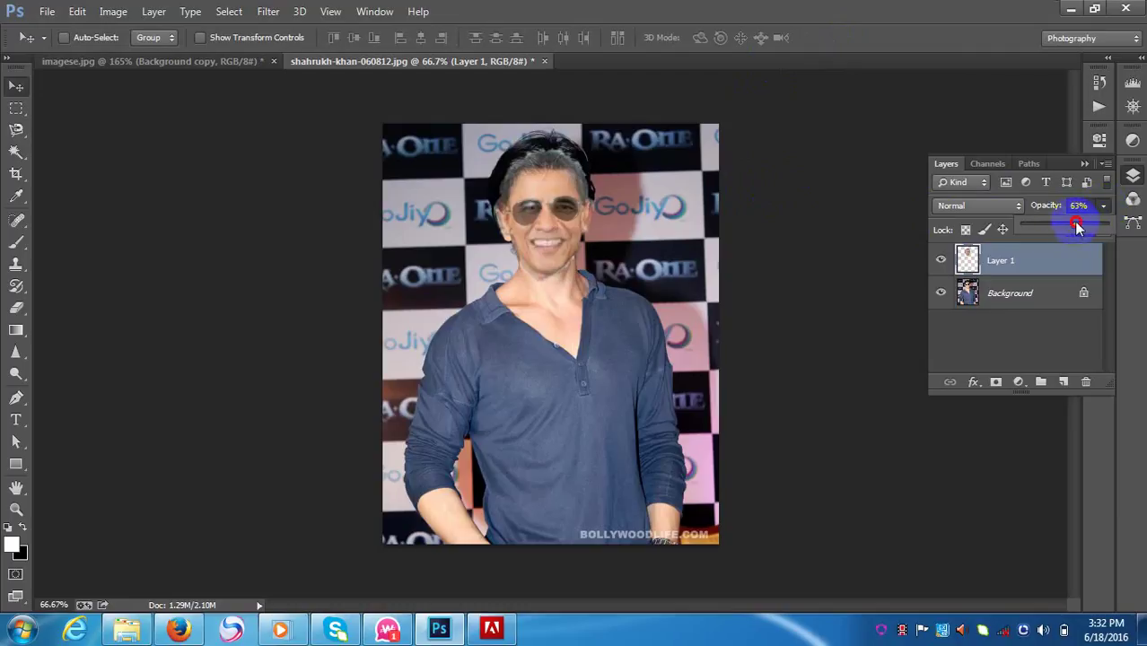
pyautogui.moveTo(1075, 223); pyautogui.dragTo(1125, 223)
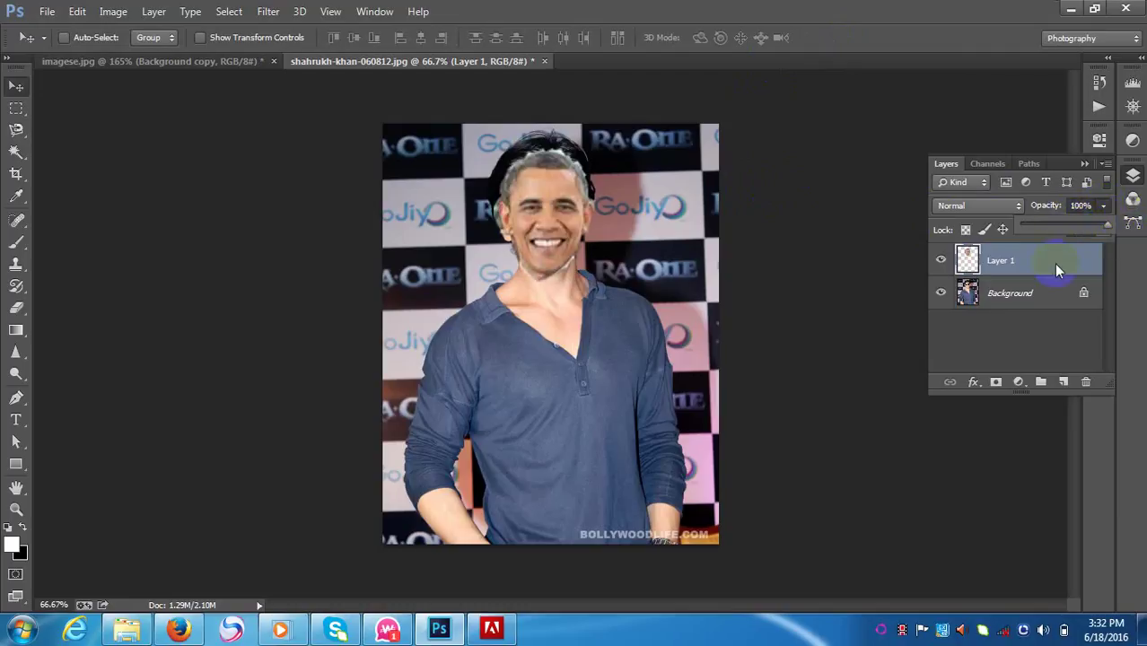
pyautogui.click(995, 383)
pyautogui.click(995, 384)
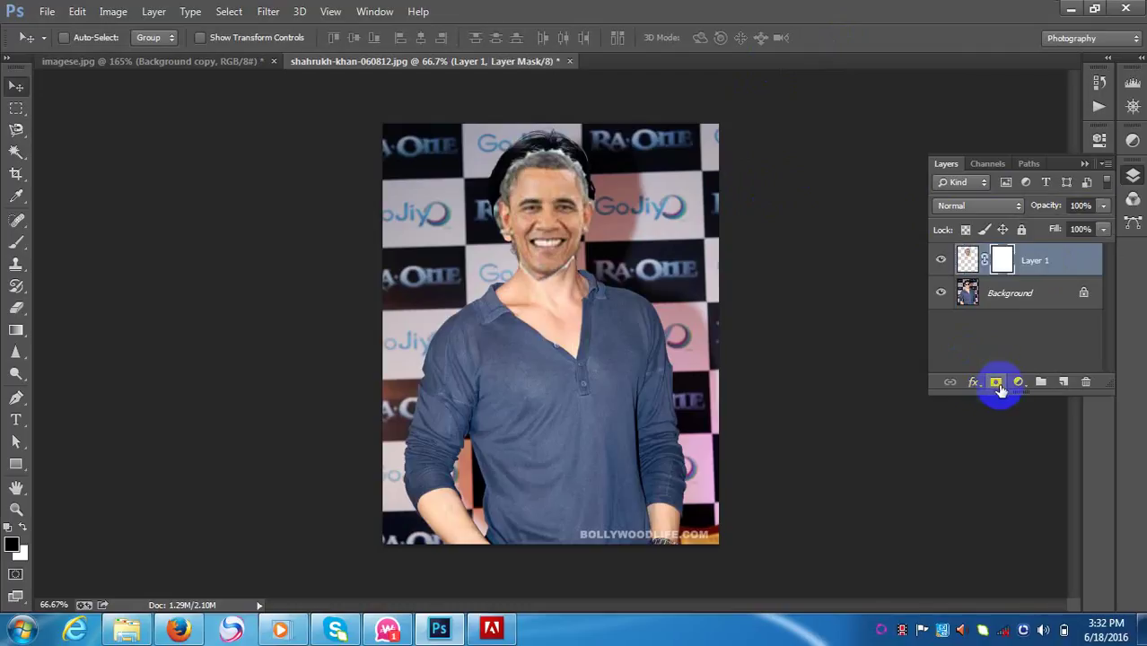
# Step: Paint black on Layer 1's mask over the head's top, resizing the brush to 35
pyautogui.click(1004, 262)
pyautogui.click(17, 240)
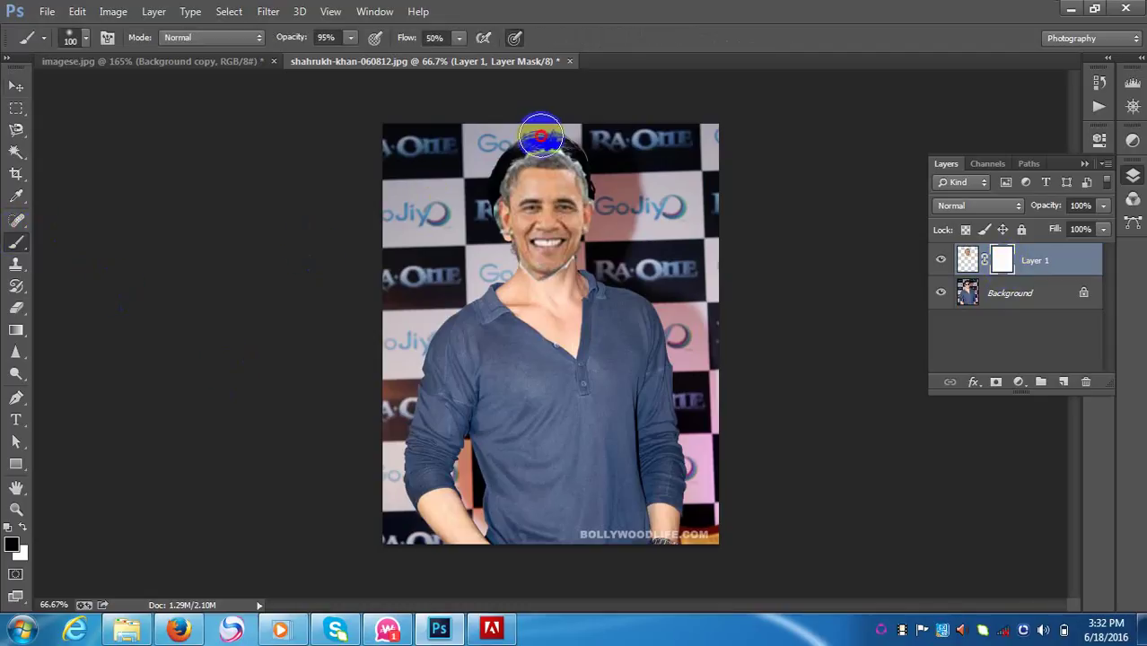
pyautogui.moveTo(550, 114)
pyautogui.mouseDown()
pyautogui.moveTo(558, 143)
pyautogui.moveTo(546, 164)
pyautogui.moveTo(534, 141)
pyautogui.moveTo(525, 149)
pyautogui.moveTo(555, 149)
pyautogui.moveTo(563, 135)
pyautogui.moveTo(528, 140)
pyautogui.moveTo(540, 141)
pyautogui.mouseUp()
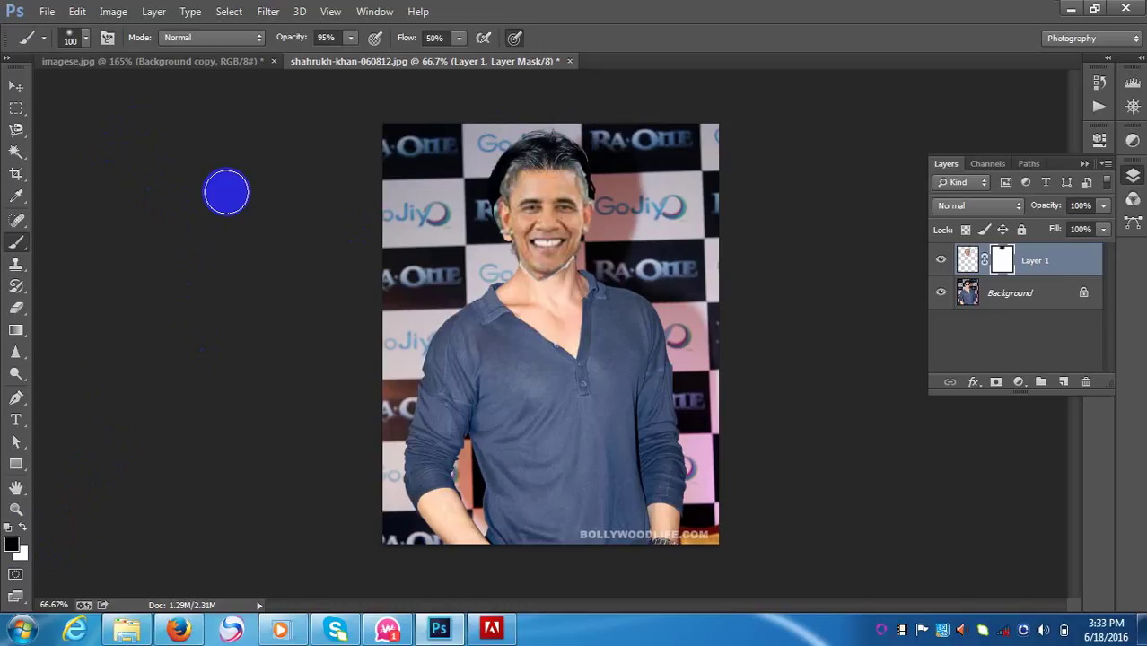
pyautogui.press(']')
pyautogui.press(']')
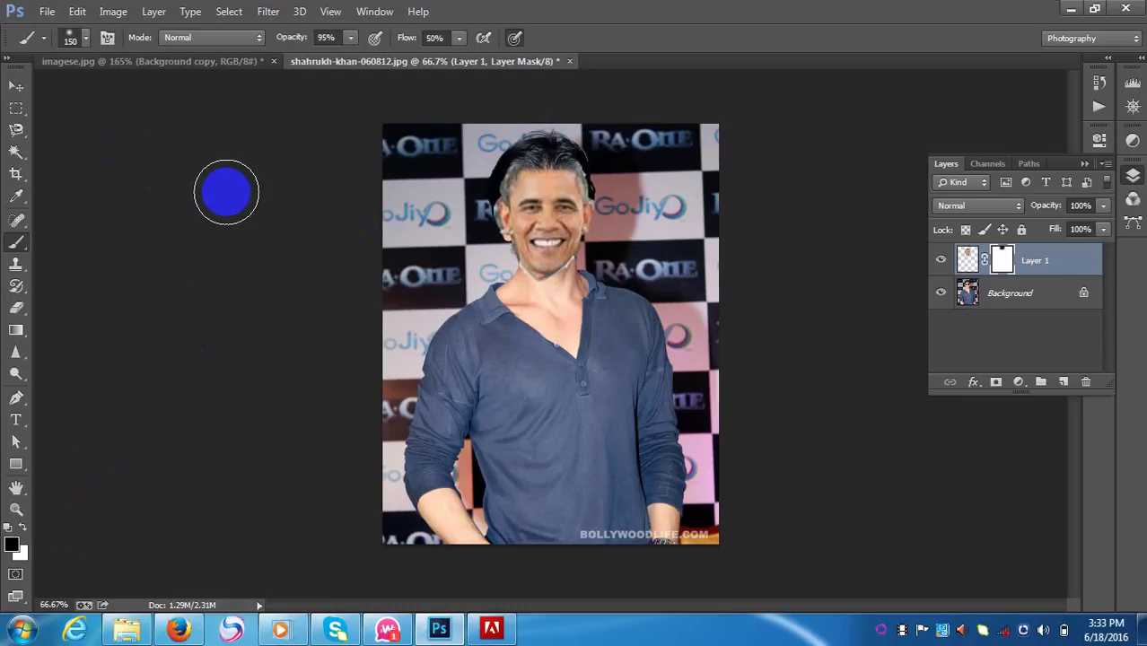
pyautogui.press('[')
pyautogui.press('[')
pyautogui.press('[')
pyautogui.press('[')
pyautogui.press('[')
pyautogui.press('[')
pyautogui.press('[')
pyautogui.press('[')
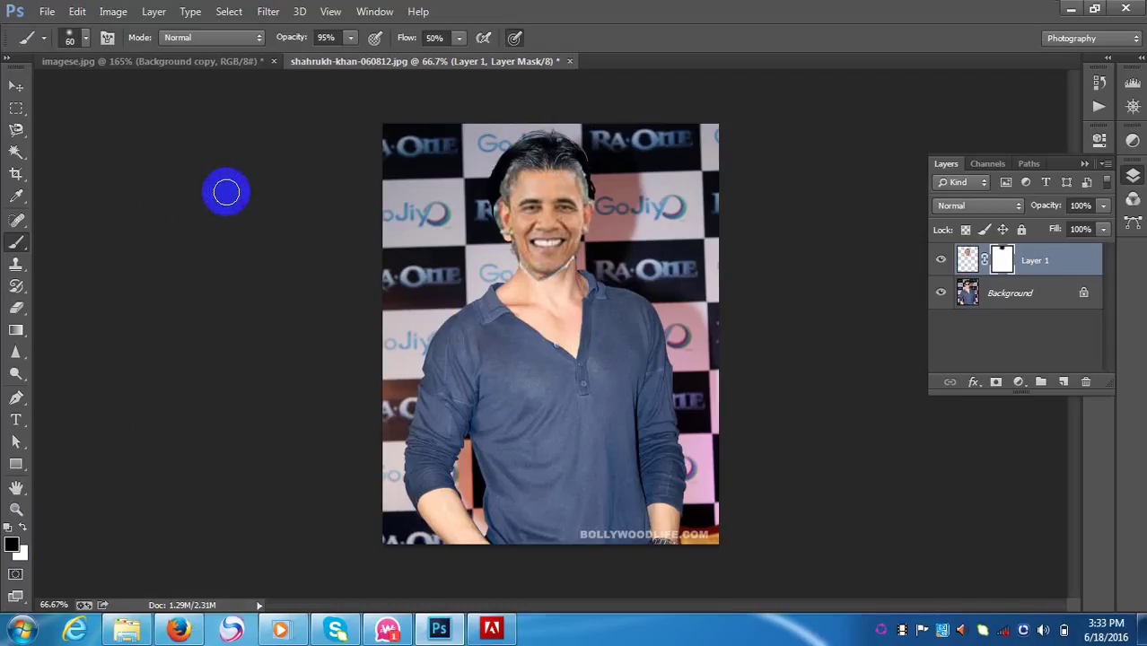
pyautogui.press('[')
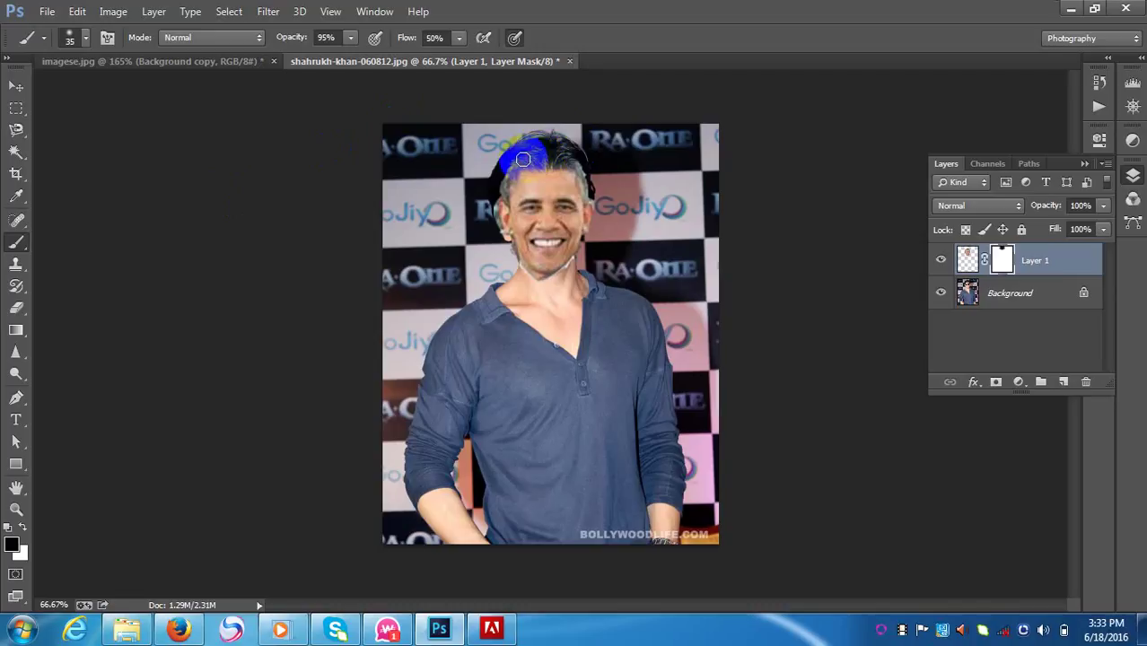
# Step: Paint black on the mask along the hairline and right jaw to hide the pasted edges
pyautogui.moveTo(522, 160)
pyautogui.mouseDown()
pyautogui.moveTo(559, 154)
pyautogui.moveTo(516, 166)
pyautogui.moveTo(504, 187)
pyautogui.moveTo(506, 171)
pyautogui.moveTo(496, 199)
pyautogui.moveTo(515, 267)
pyautogui.moveTo(525, 277)
pyautogui.moveTo(508, 242)
pyautogui.moveTo(528, 273)
pyautogui.moveTo(555, 281)
pyautogui.moveTo(593, 253)
pyautogui.moveTo(542, 278)
pyautogui.moveTo(582, 246)
pyautogui.moveTo(540, 282)
pyautogui.mouseUp()
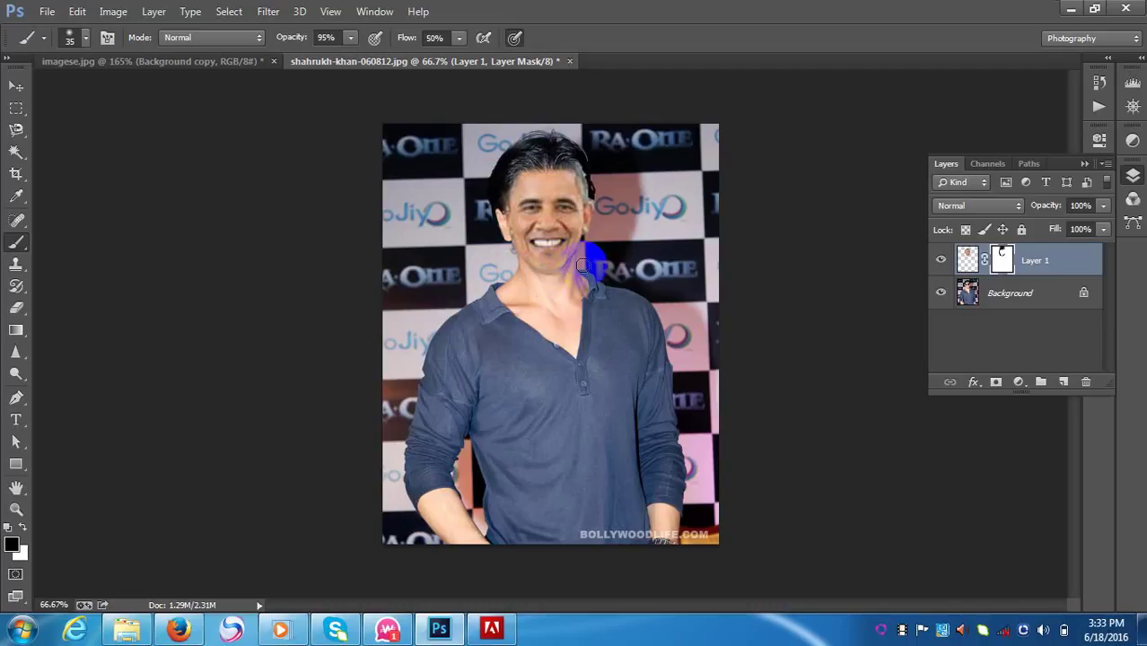
pyautogui.moveTo(598, 222)
pyautogui.mouseDown()
pyautogui.moveTo(576, 161)
pyautogui.moveTo(594, 196)
pyautogui.moveTo(589, 186)
pyautogui.moveTo(588, 249)
pyautogui.moveTo(555, 162)
pyautogui.moveTo(535, 156)
pyautogui.moveTo(563, 156)
pyautogui.moveTo(531, 154)
pyautogui.moveTo(569, 143)
pyautogui.moveTo(522, 159)
pyautogui.moveTo(497, 225)
pyautogui.moveTo(516, 266)
pyautogui.moveTo(550, 276)
pyautogui.moveTo(600, 226)
pyautogui.moveTo(594, 179)
pyautogui.moveTo(586, 188)
pyautogui.moveTo(594, 174)
pyautogui.moveTo(518, 158)
pyautogui.moveTo(557, 158)
pyautogui.moveTo(530, 154)
pyautogui.moveTo(559, 139)
pyautogui.mouseUp()
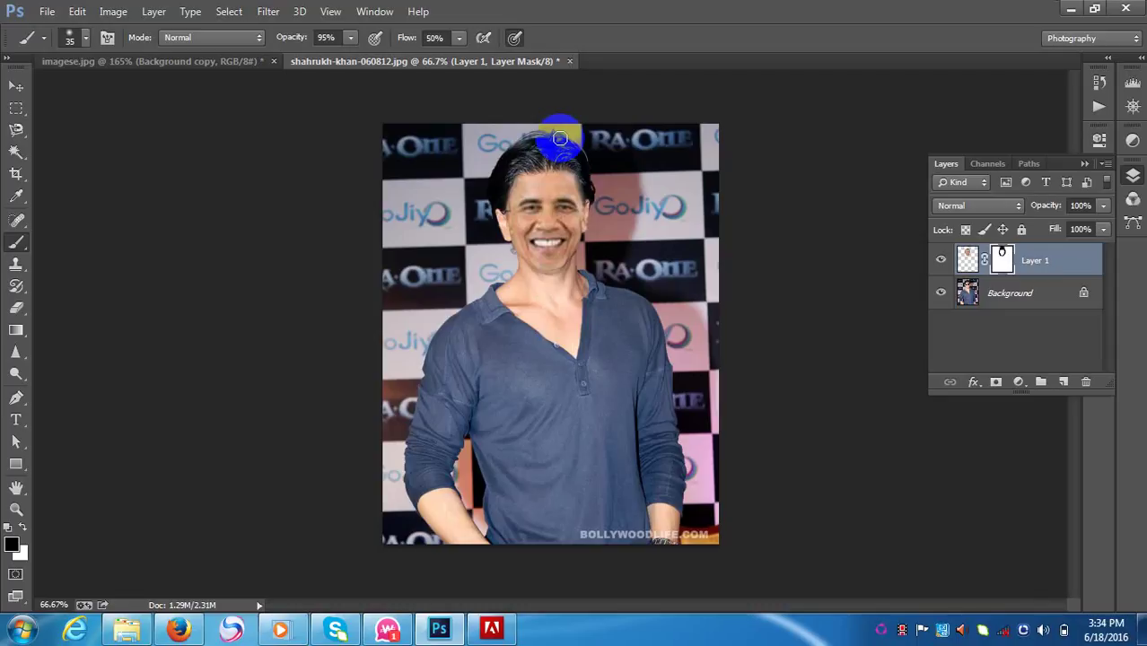
# Step: Paint out the remaining hard edges at the head's top and left jaw, then dismiss the Start menu
pyautogui.moveTo(560, 139)
pyautogui.mouseDown()
pyautogui.moveTo(521, 166)
pyautogui.moveTo(549, 151)
pyautogui.mouseUp()
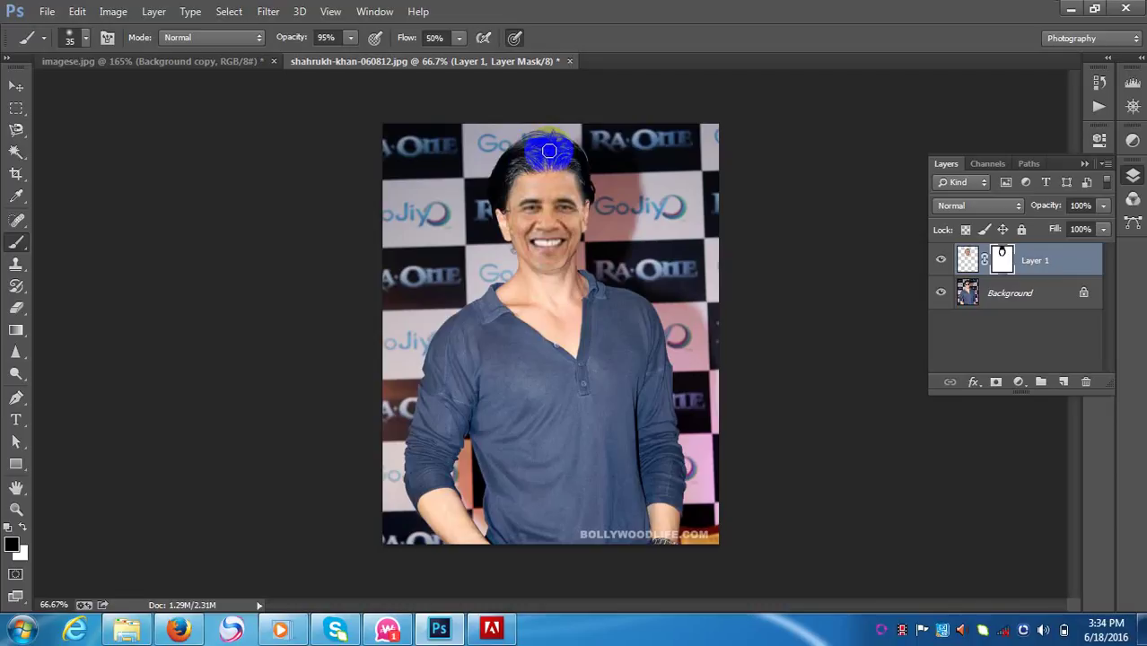
pyautogui.moveTo(550, 151)
pyautogui.mouseDown()
pyautogui.moveTo(504, 159)
pyautogui.moveTo(576, 141)
pyautogui.moveTo(600, 275)
pyautogui.mouseUp()
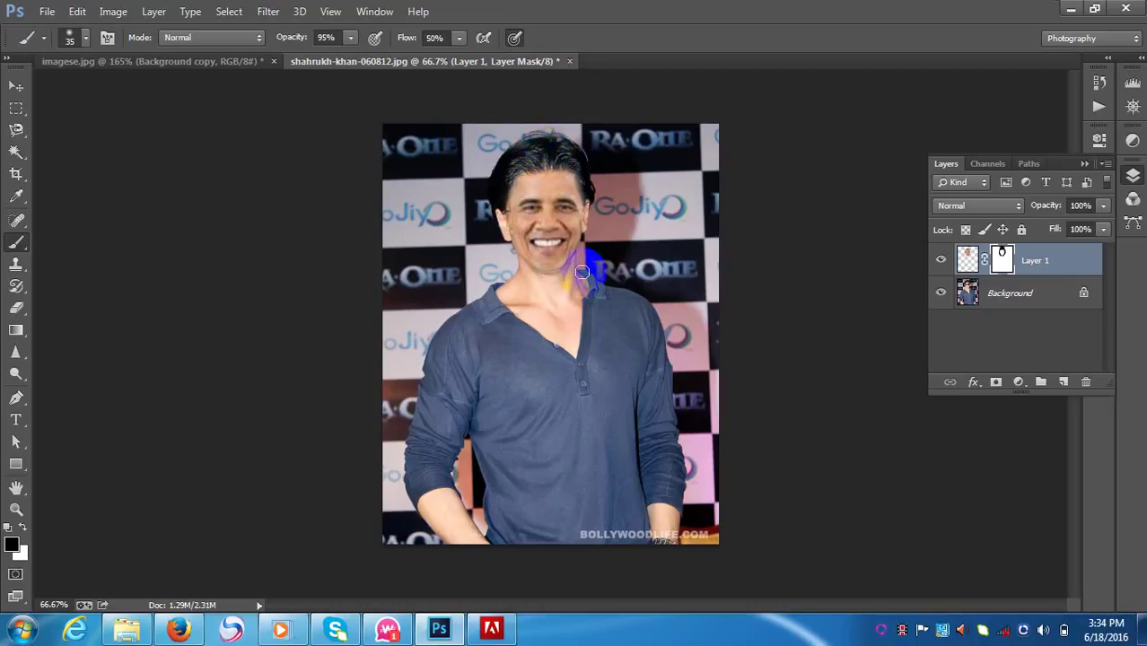
pyautogui.moveTo(504, 257); pyautogui.dragTo(513, 249)
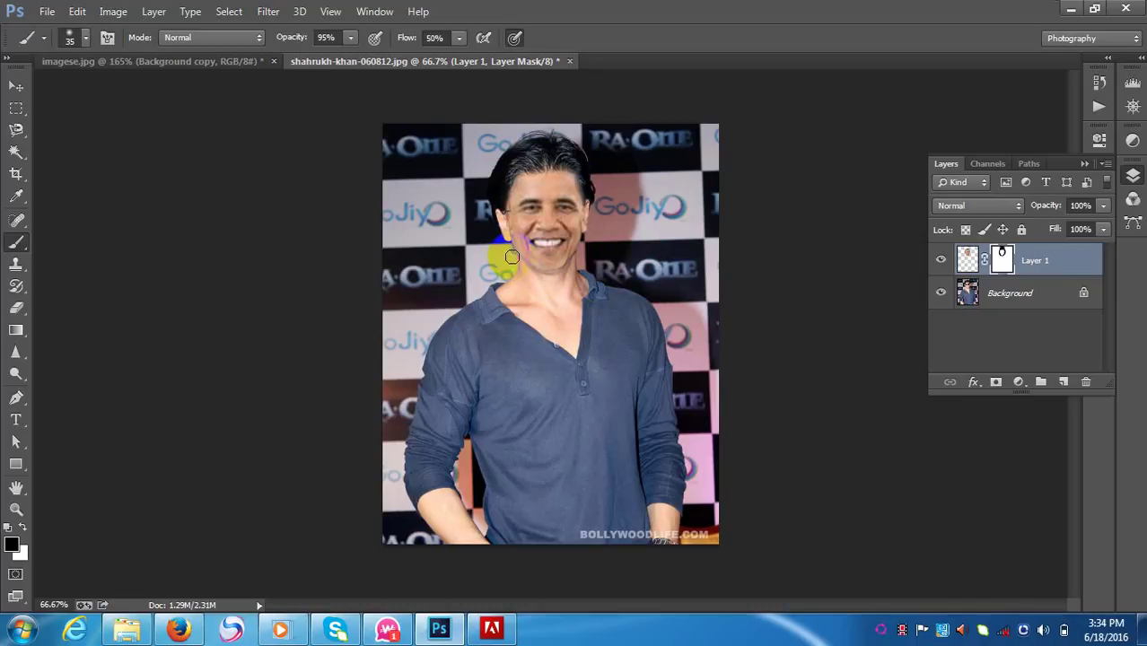
pyautogui.moveTo(724, 402); pyautogui.dragTo(718, 408)
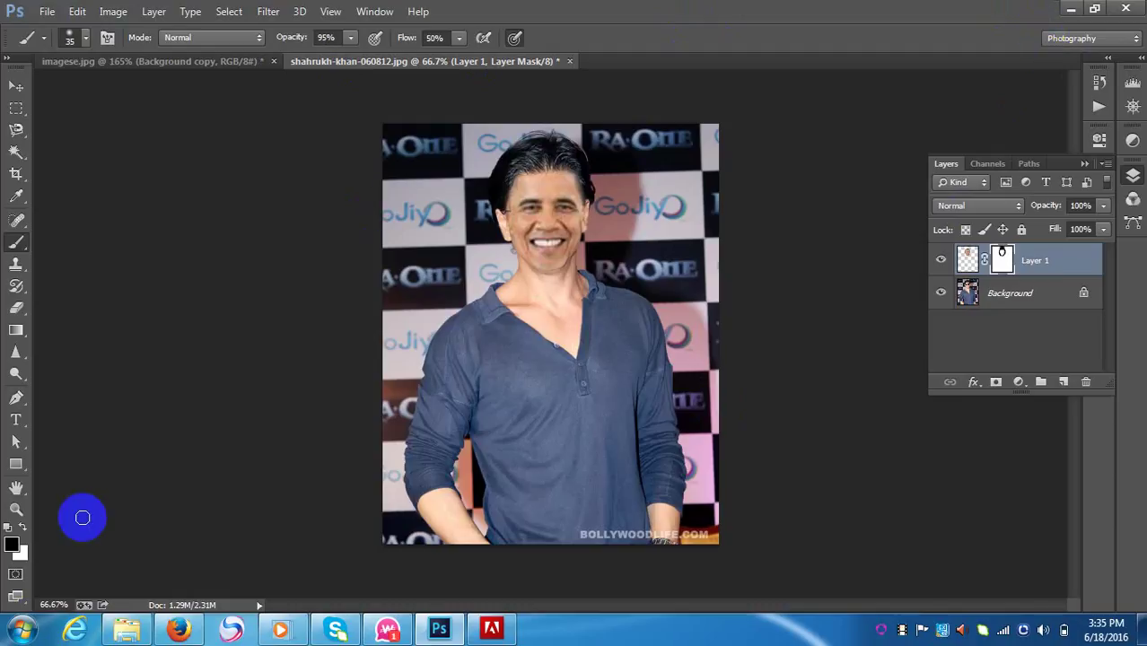
pyautogui.click(21, 631)
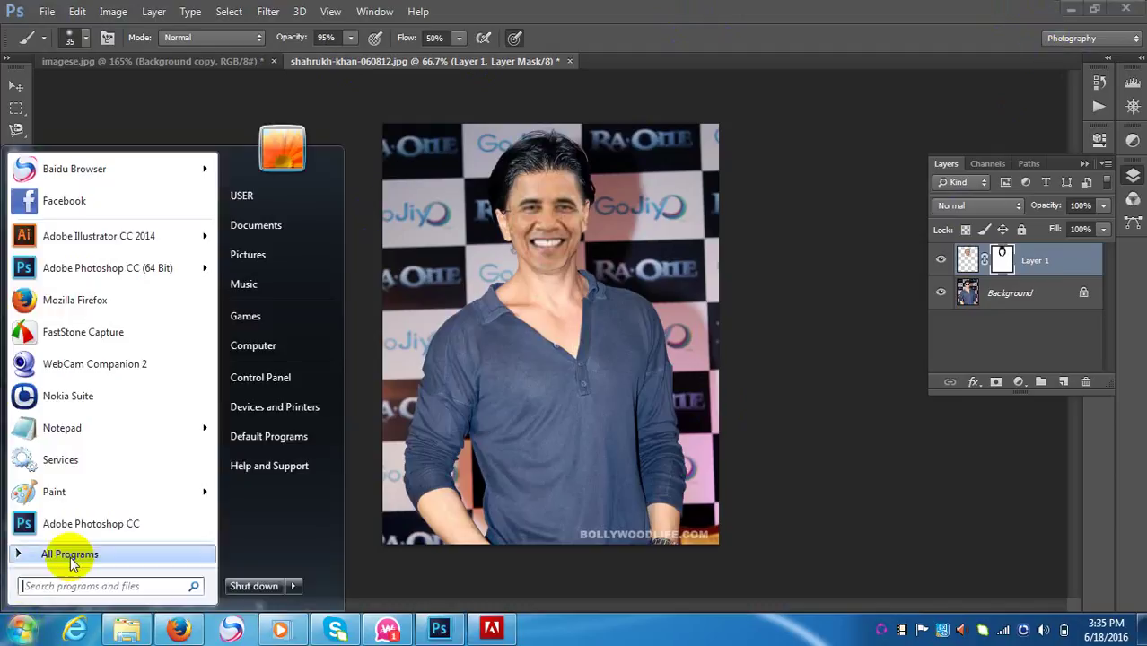
pyautogui.click(108, 336)
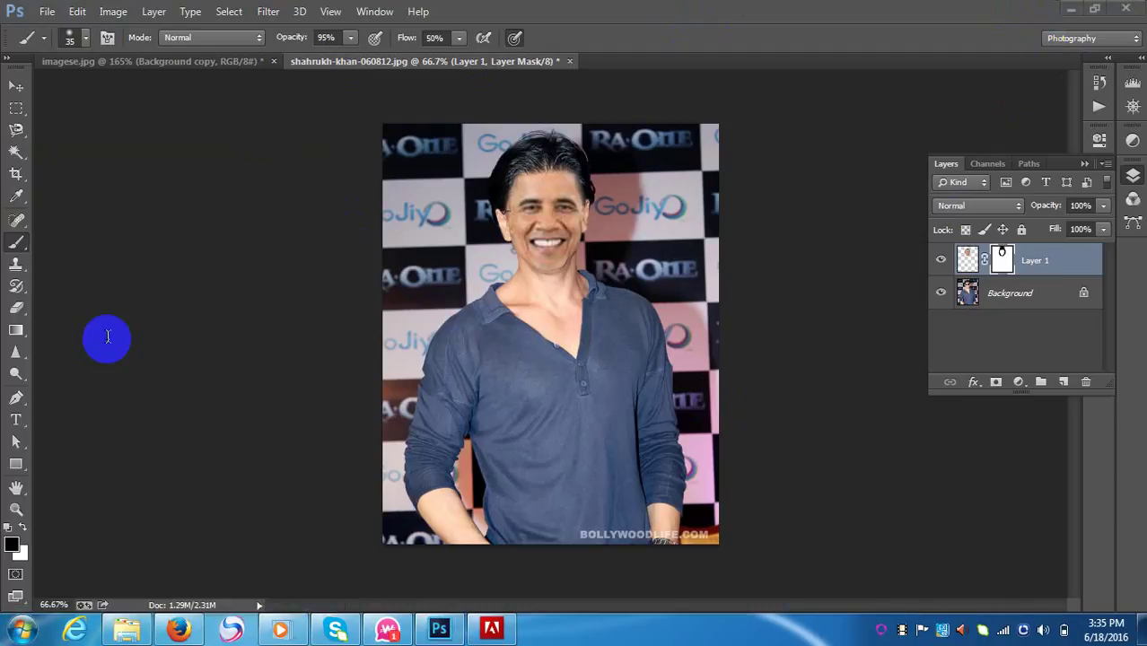